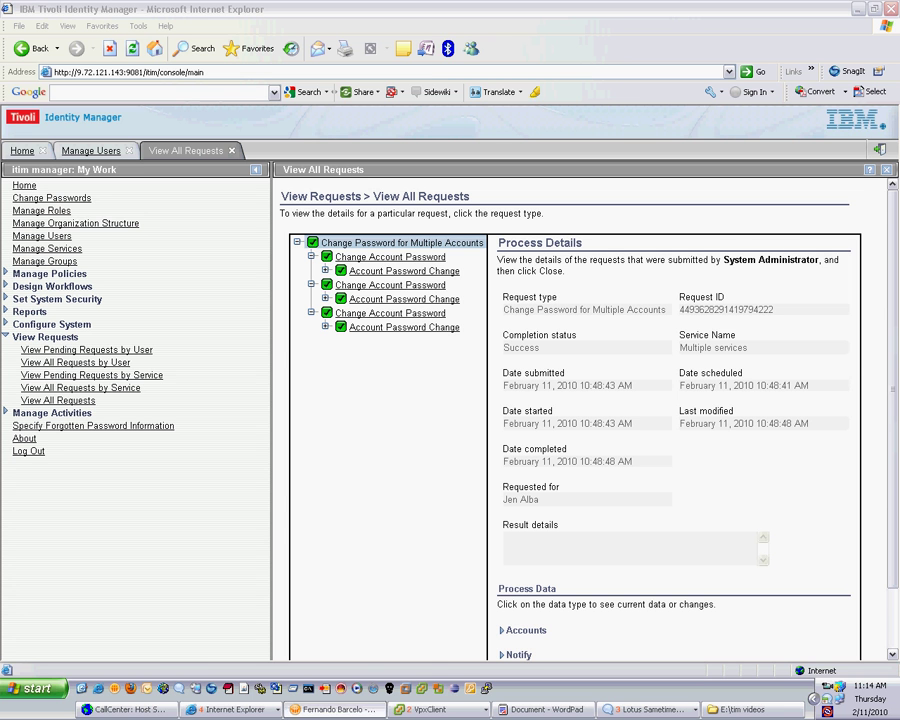
- Review the 'lotus notes id vault notes 8.5' network diagram window, then list the browser windows again
{"action": "left_click", "coordinate": [230, 709]}
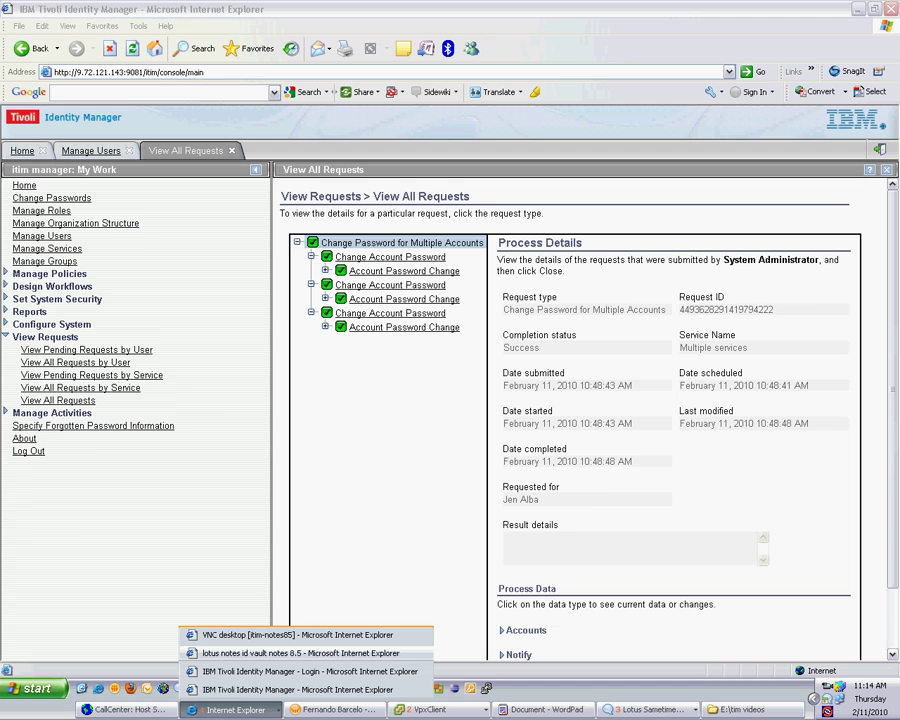
{"action": "left_click", "coordinate": [300, 653]}
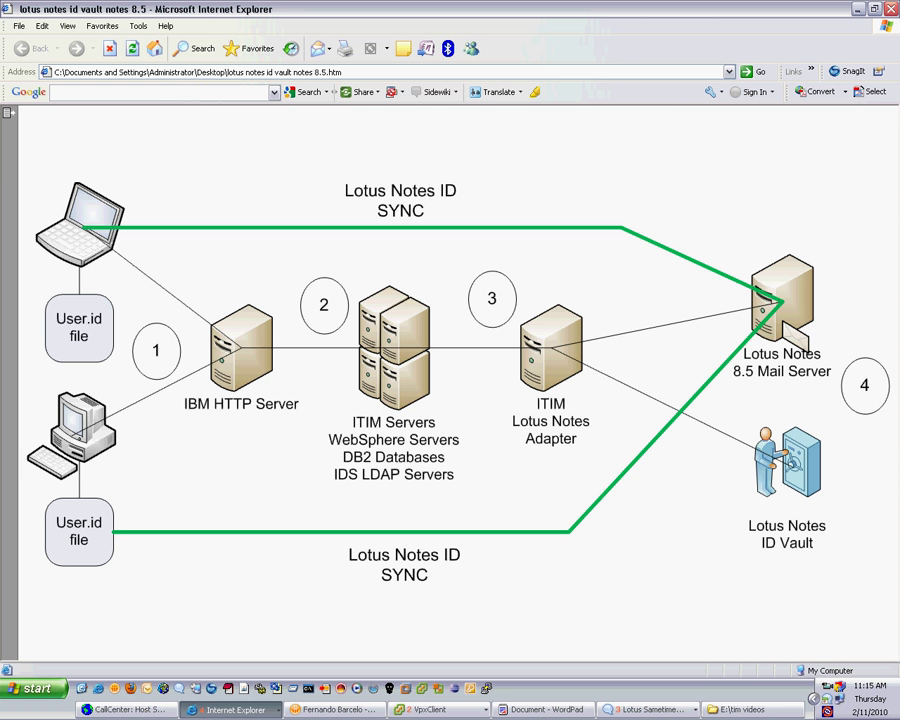
{"action": "left_click", "coordinate": [232, 709]}
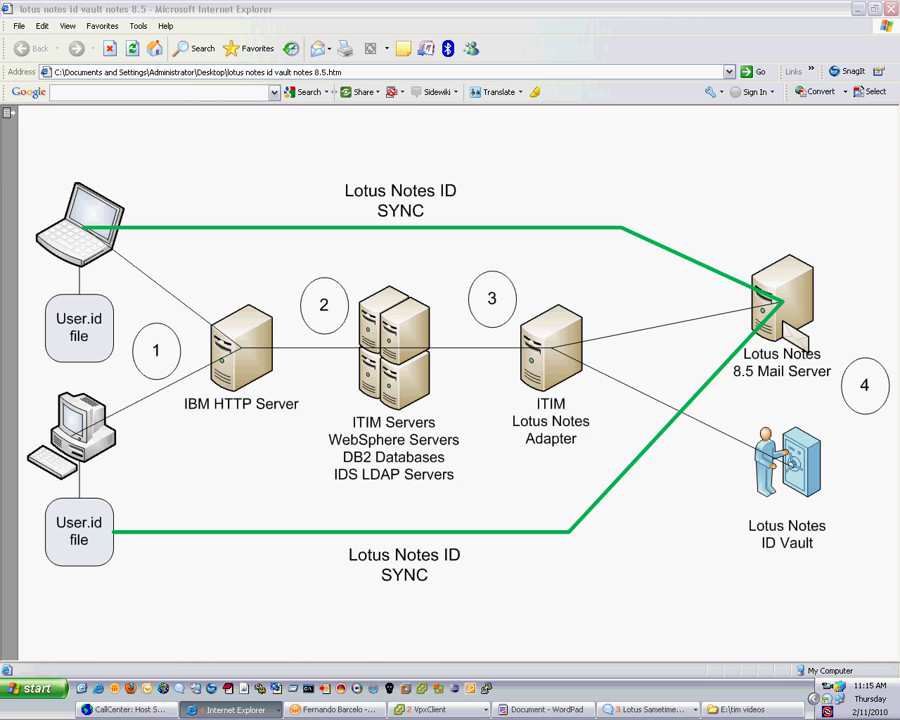
- Switch to the VNC remote desktop showing the ITIM Notes85 ID Vault users
{"action": "left_click", "coordinate": [222, 635]}
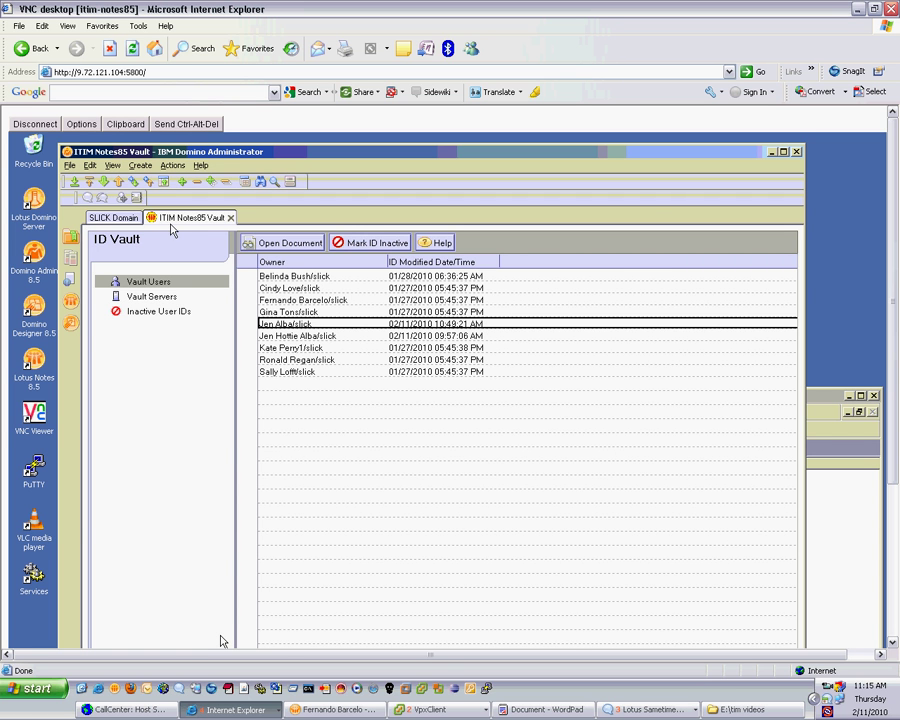
- Switch Internet Explorer to the 'IBM Tivoli Identity Manager - Login' window
{"action": "left_click", "coordinate": [235, 710]}
{"action": "left_click", "coordinate": [295, 689]}
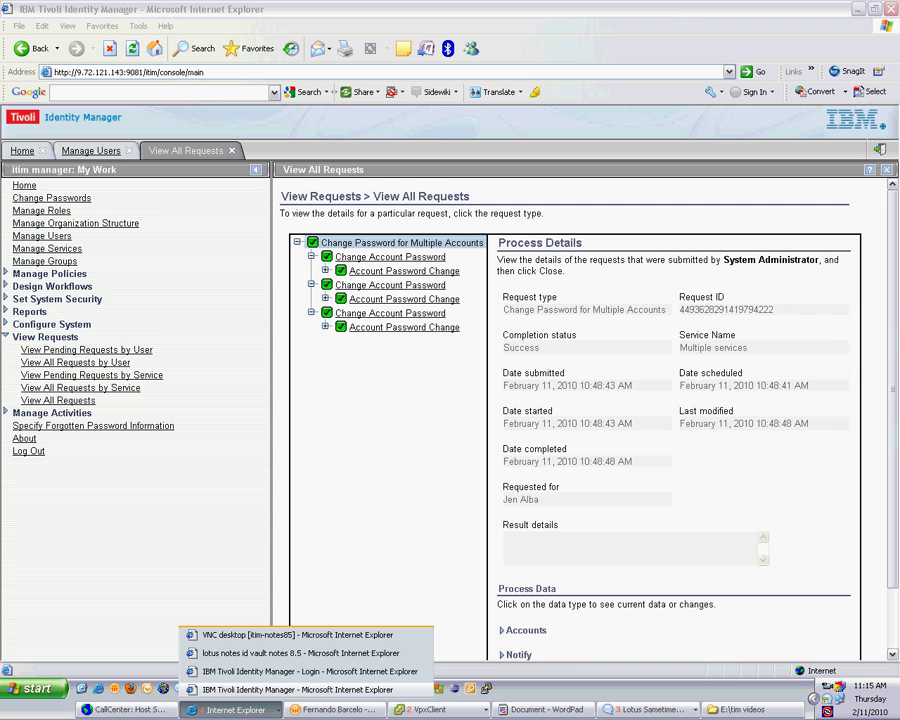
{"action": "left_click", "coordinate": [300, 671]}
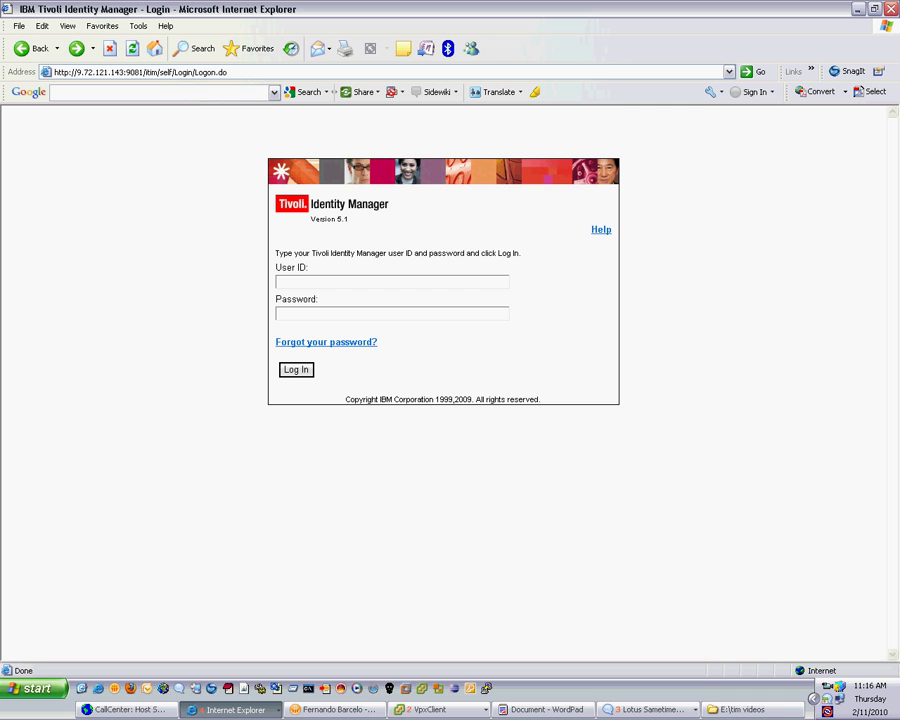
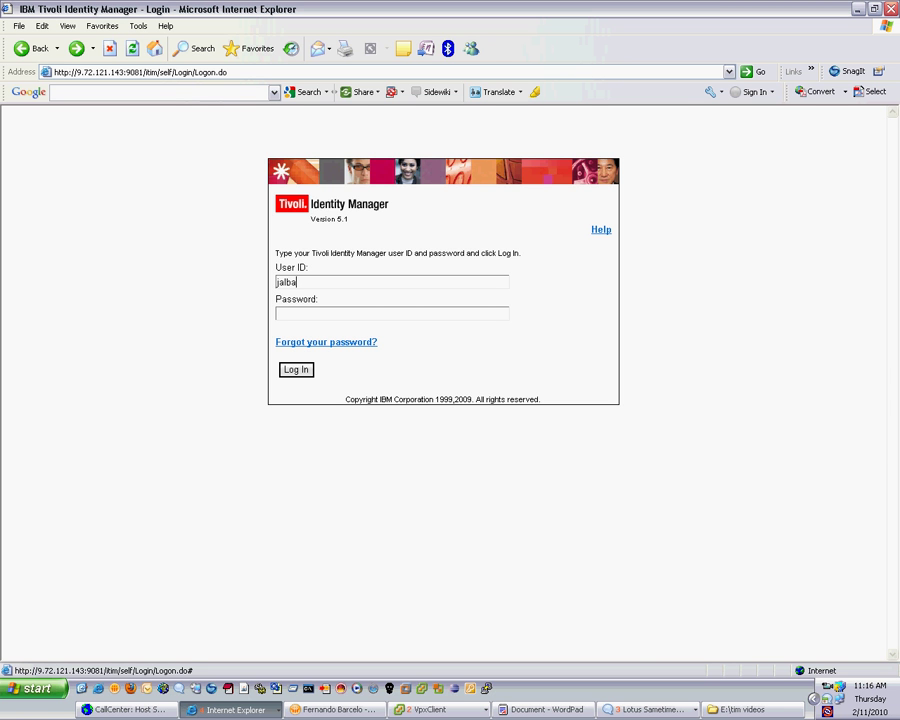
- Enter the user's ID, choose Forgot your password, and answer the 'Do I like Fern' challenge question
{"action": "key", "text": "Return"}
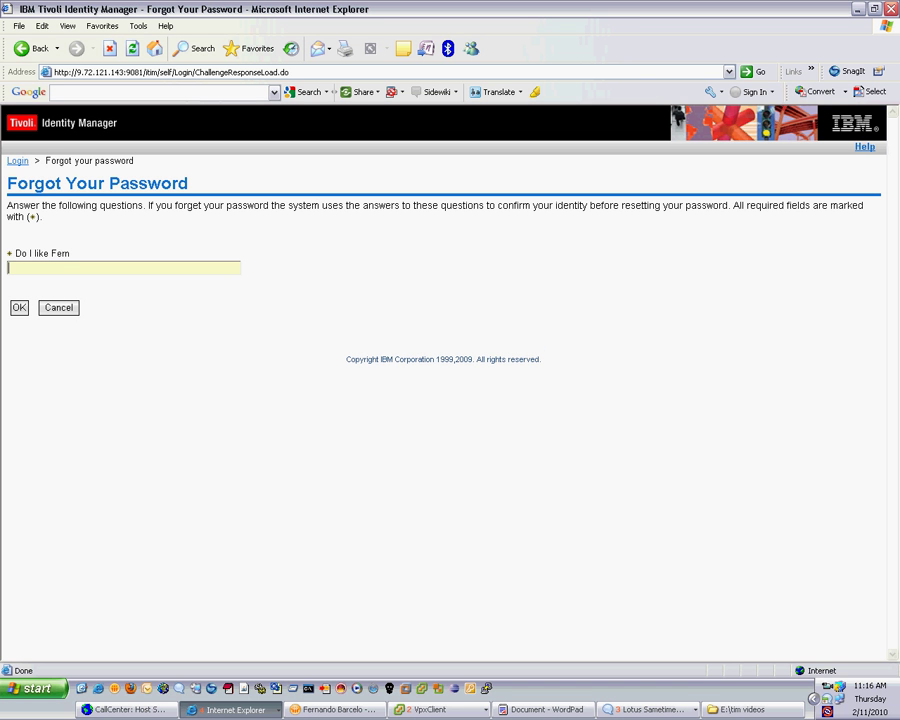
{"action": "type", "text": "yes"}
{"action": "key", "text": "Tab"}
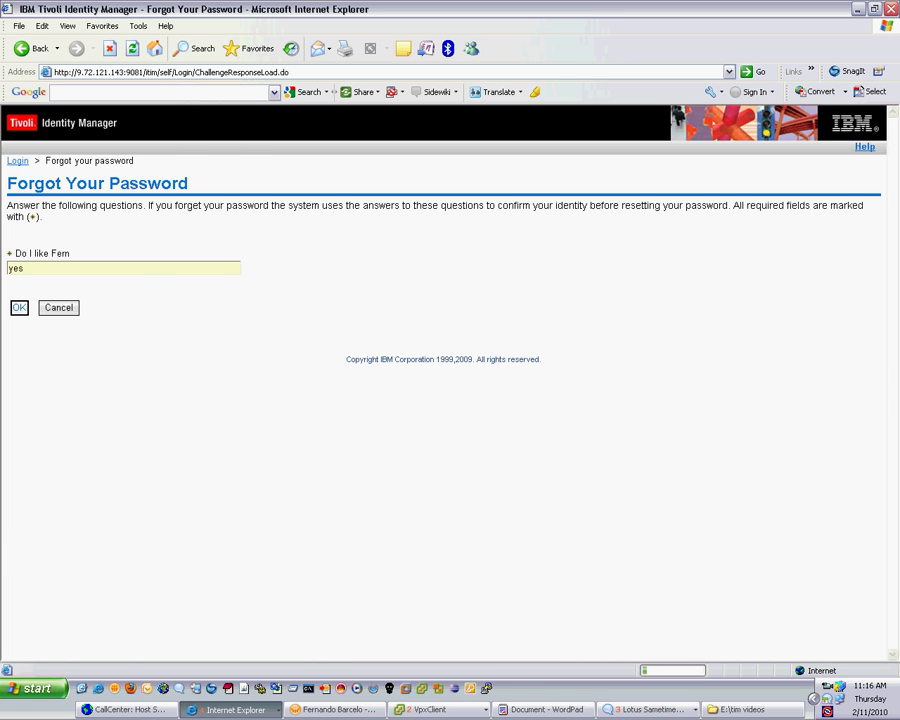
{"action": "key", "text": "Return"}
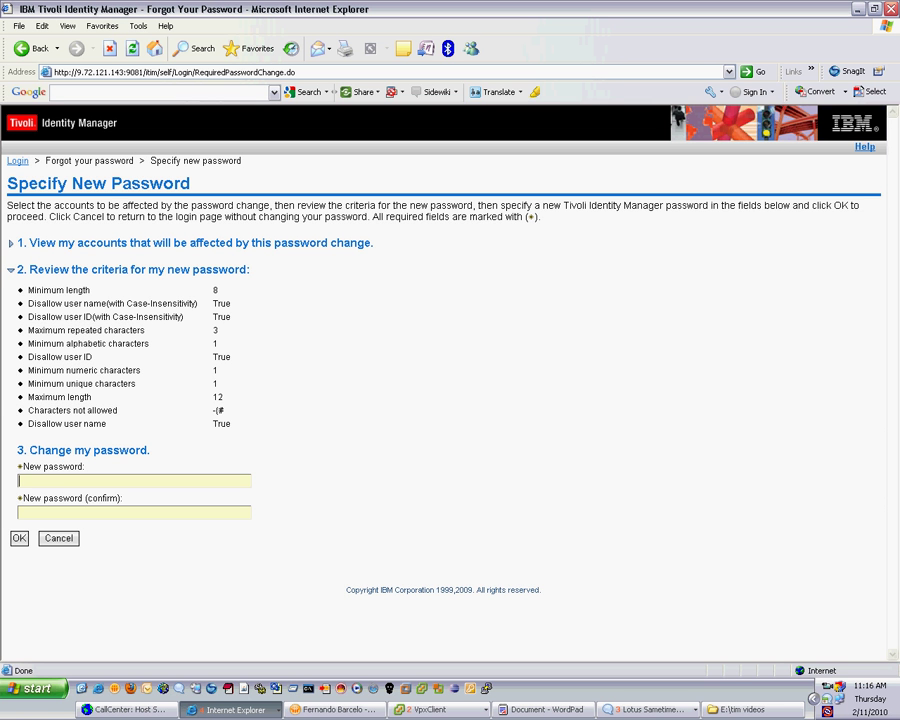
- Enter and confirm the new password on the Specify New Password page
{"action": "type", "text": "***********"}
{"action": "key", "text": "Tab"}
{"action": "type", "text": "•••••••••••"}
{"action": "key", "text": "Return"}
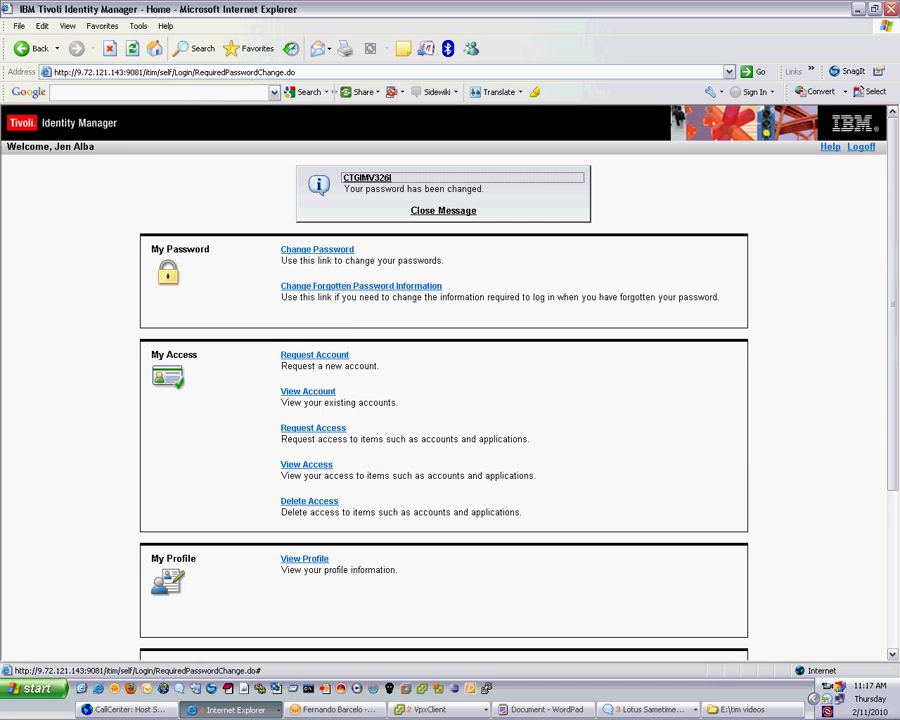
- Dismiss the password-changed message, log off self-service, and bring up the Windows7 VM console
{"action": "left_click", "coordinate": [443, 210]}
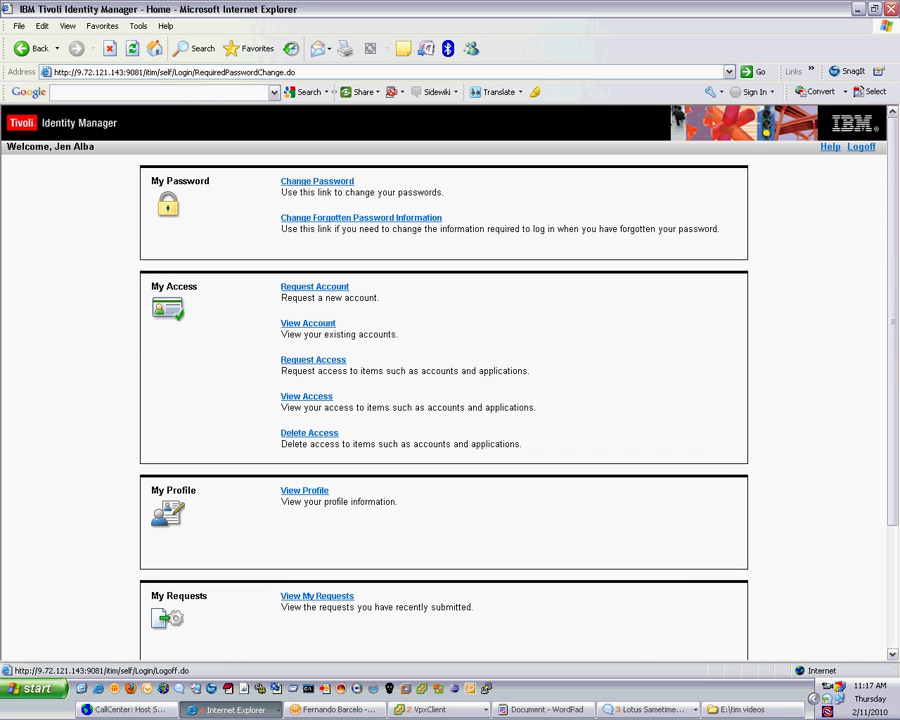
{"action": "left_click", "coordinate": [861, 146]}
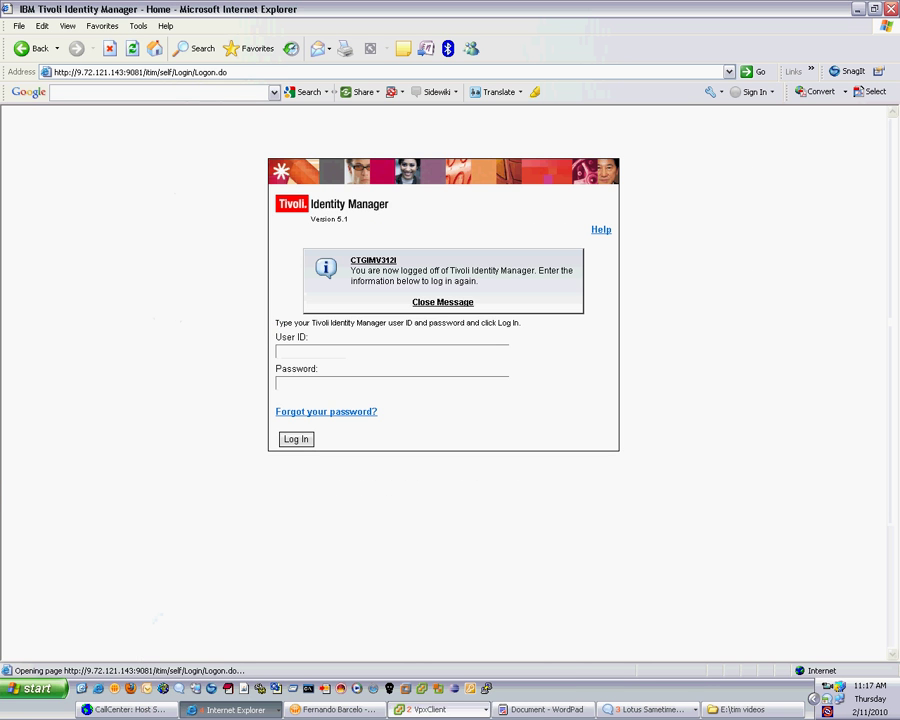
{"action": "left_click", "coordinate": [440, 709]}
{"action": "left_click", "coordinate": [475, 671]}
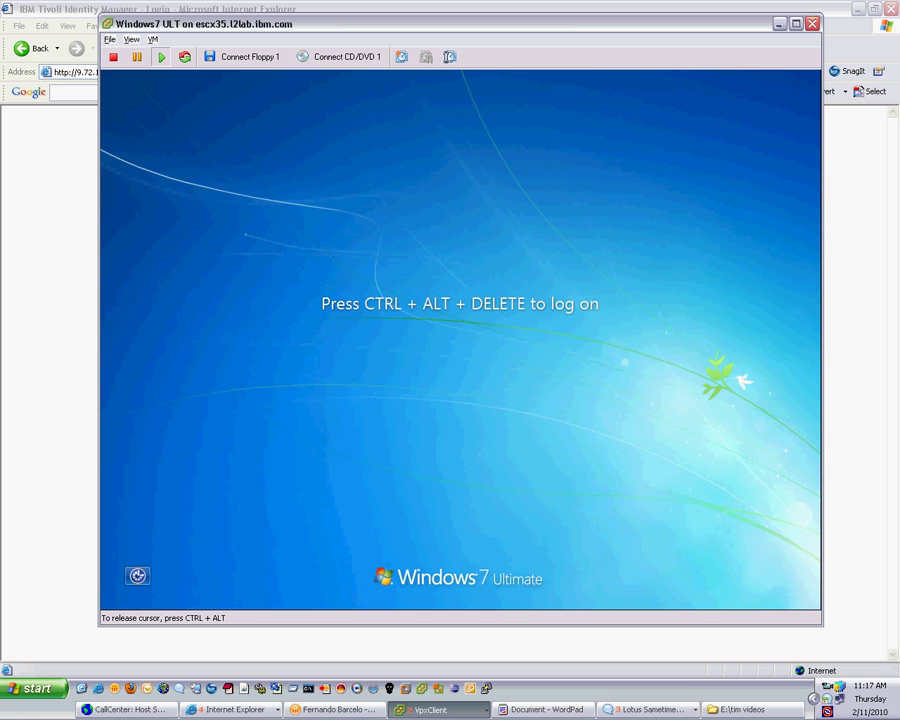
- Send Ctrl+Alt+Delete and log on to the Windows 7 VM with the new password
{"action": "key", "text": "ctrl+alt+Insert"}
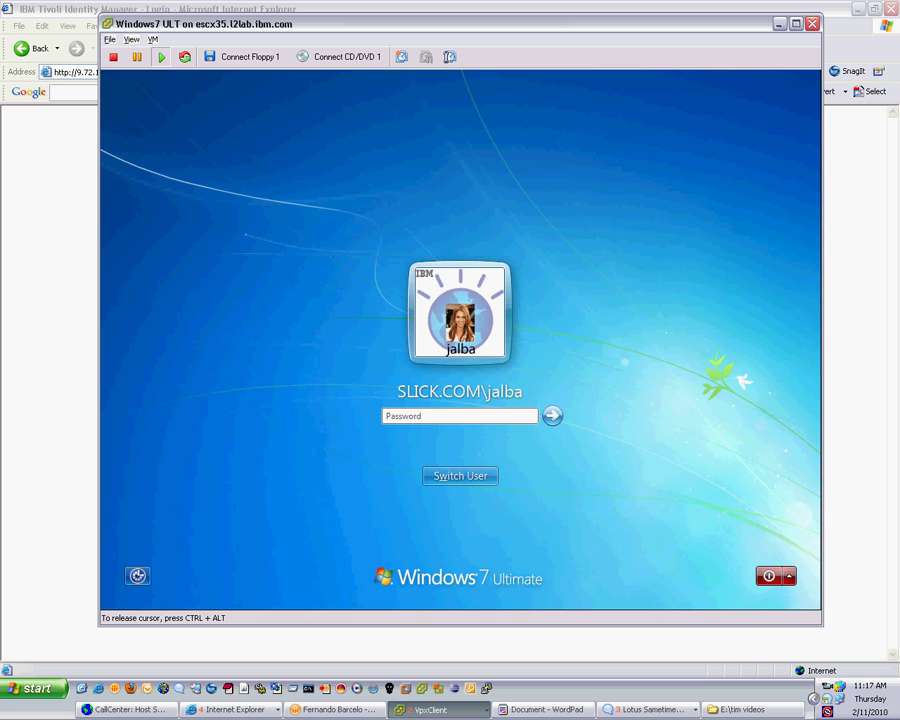
{"action": "type", "text": "Passw0rd12"}
{"action": "key", "text": "Return"}
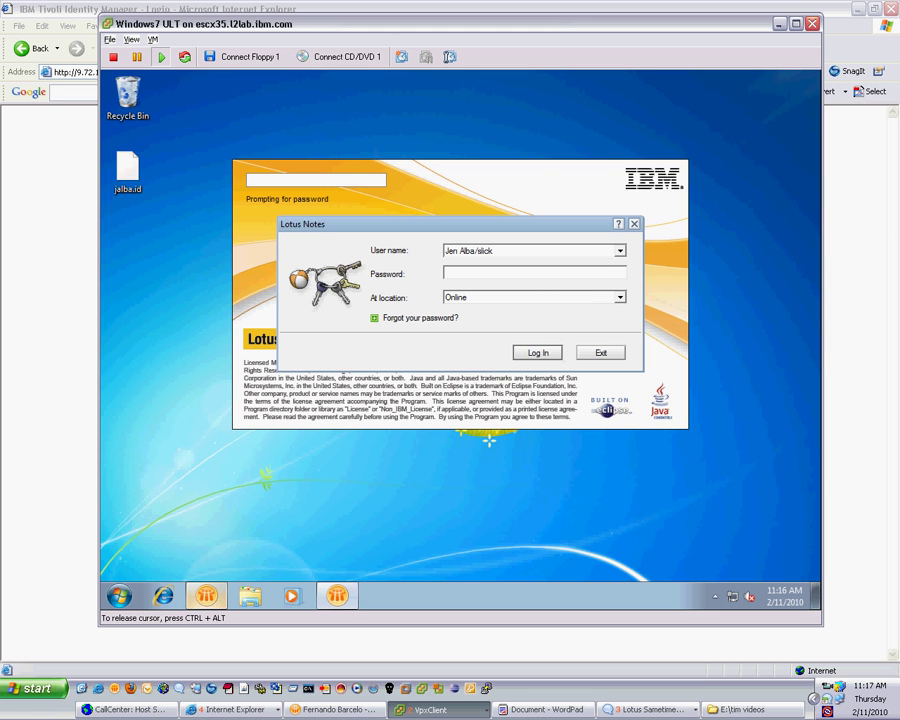
- Enter the password in the Lotus Notes login dialog to reach the Home page
{"action": "type", "text": "passw0rd"}
{"action": "key", "text": "Return"}
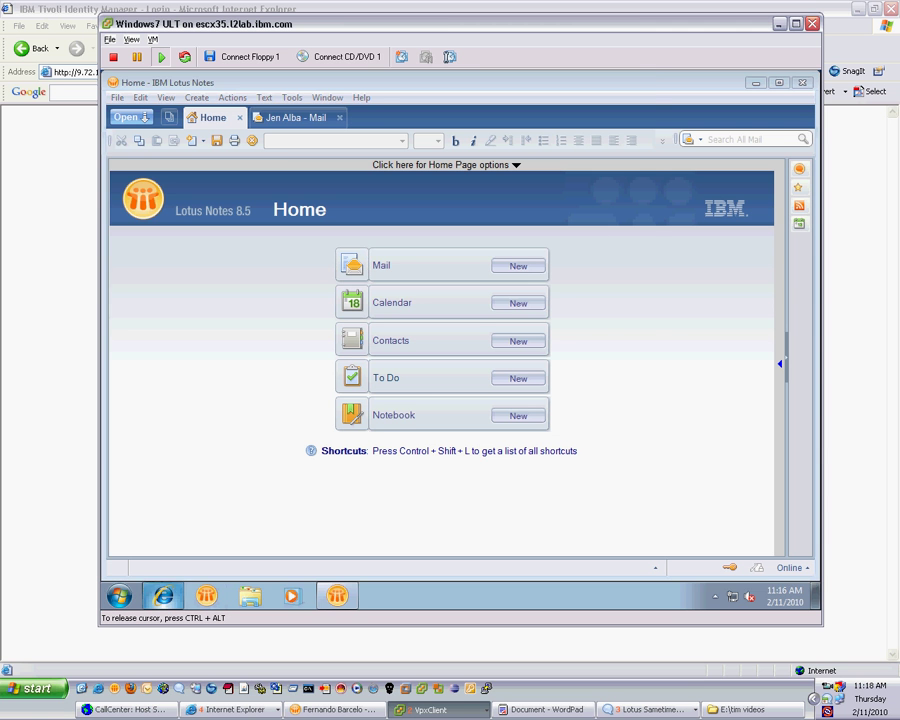
- Launch Internet Explorer in the VM and sign in to iNotes with the user's name and password
{"action": "left_click", "coordinate": [162, 596]}
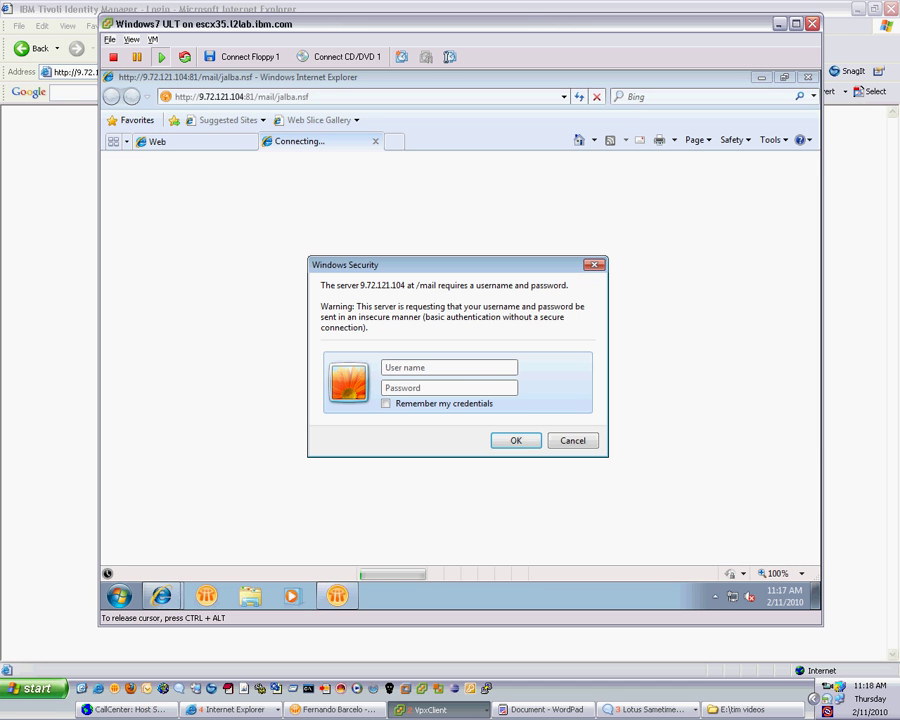
{"action": "key", "text": "Tab"}
{"action": "type", "text": "*******"}
{"action": "key", "text": "Return"}
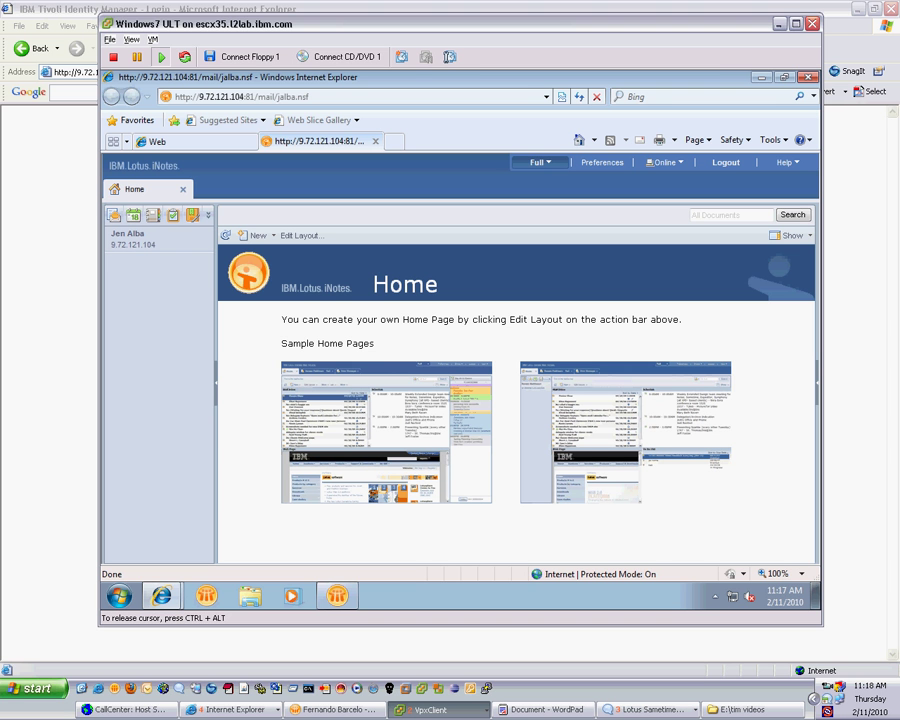
- Switch to the IBM Tivoli Identity Manager admin console window from the Internet Explorer group
{"action": "left_click", "coordinate": [228, 709]}
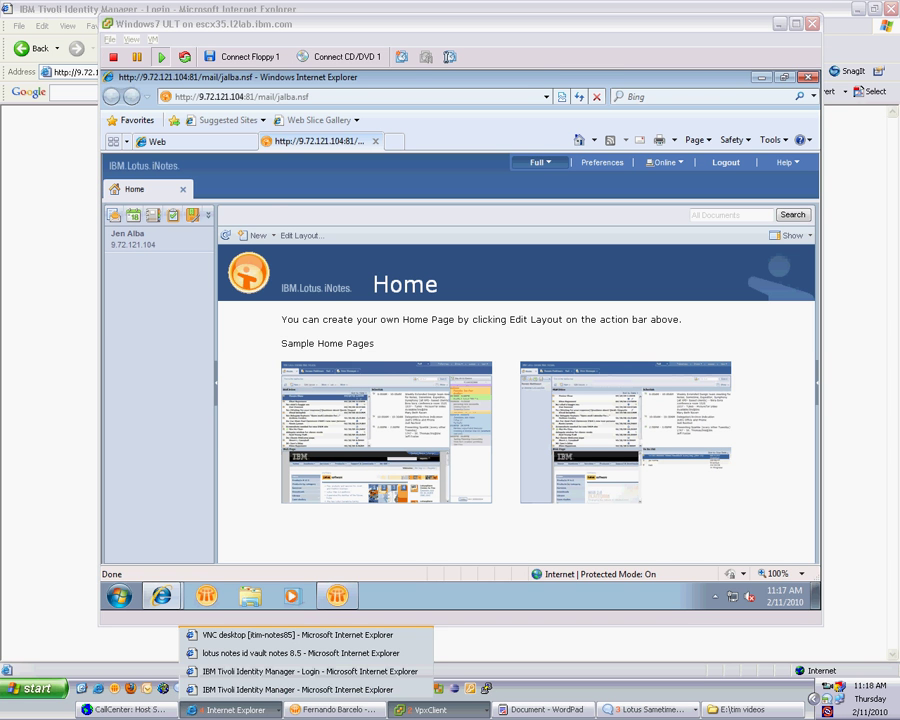
{"action": "left_click", "coordinate": [290, 689]}
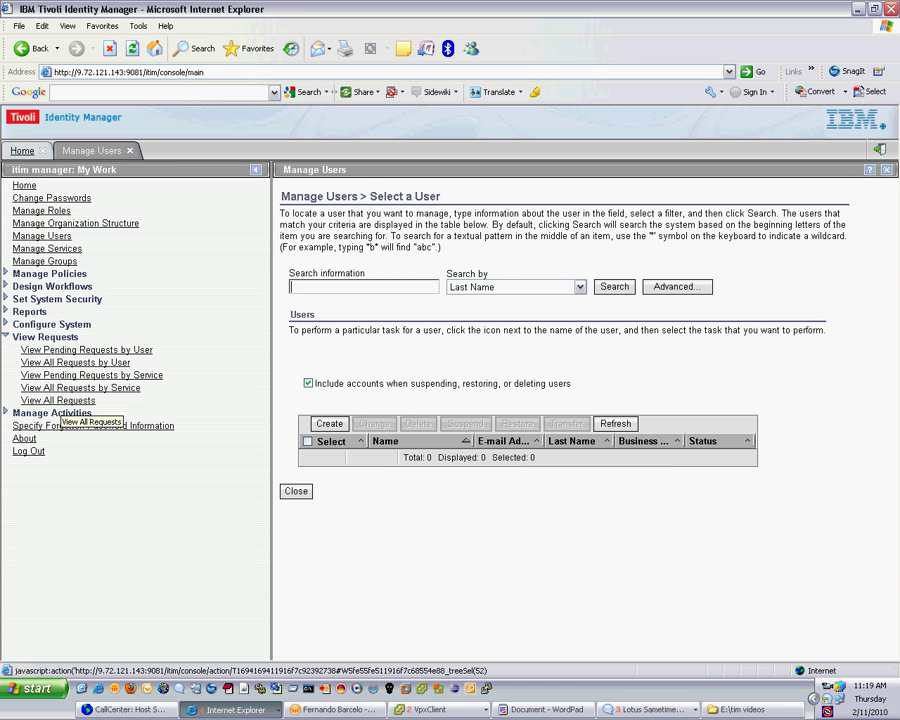
- Select View All Requests under View Requests in the left navigation
{"action": "left_click", "coordinate": [58, 400]}
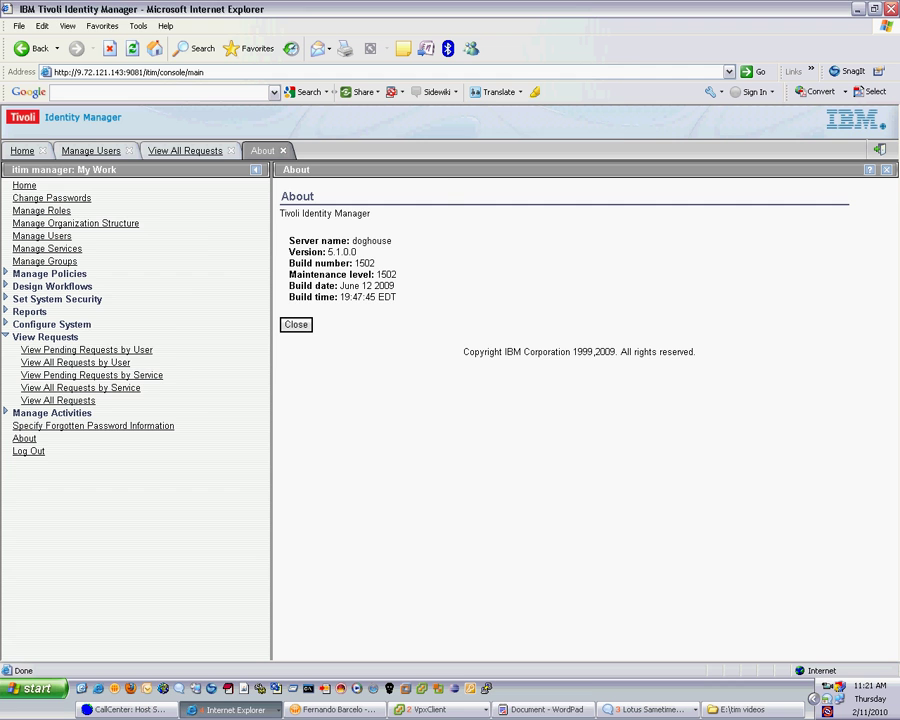
- Bring the WordPad document with the presenter's closing contact card in front of the browser using Alt+Tab
{"action": "key", "text": "alt+Tab"}
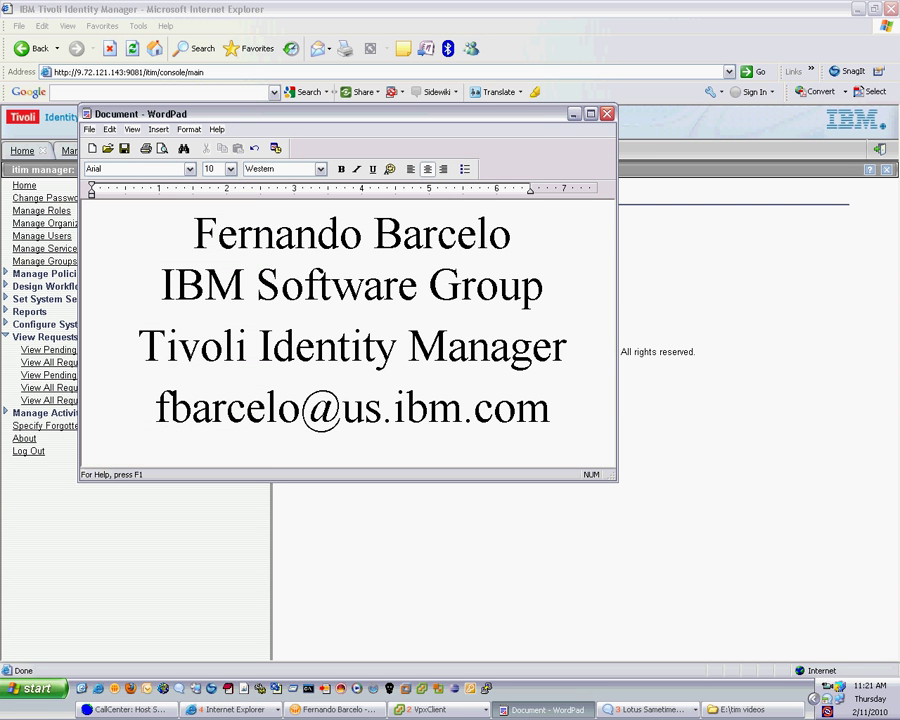